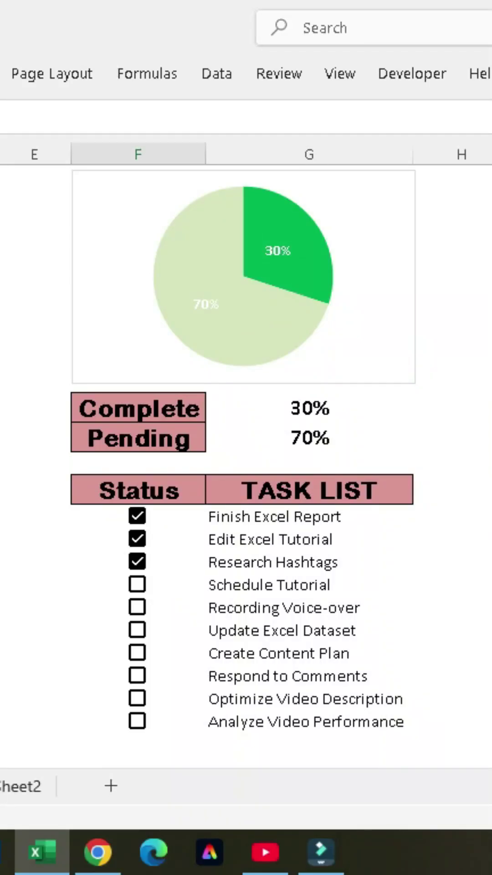
Tick Schedule Tutorial, Recording Voice-over, Update Excel Dataset and the following task checkboxes.
left_click(136, 584)
left_click(137, 607)
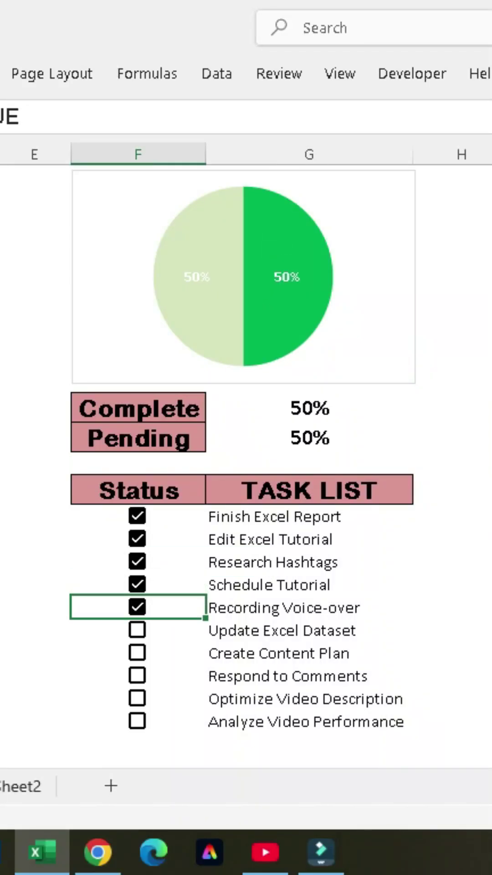
left_click(136, 630)
key("Down")
key("space")
key("Down")
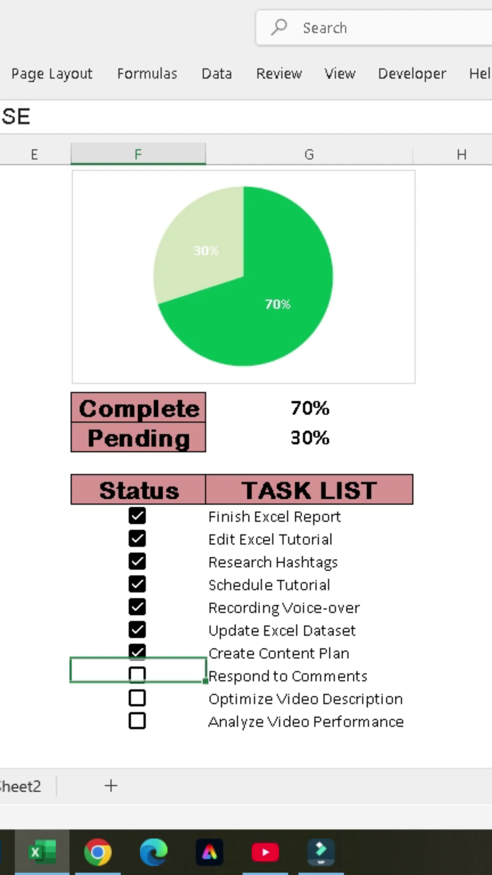
key("space")
key("Down")
key("space")
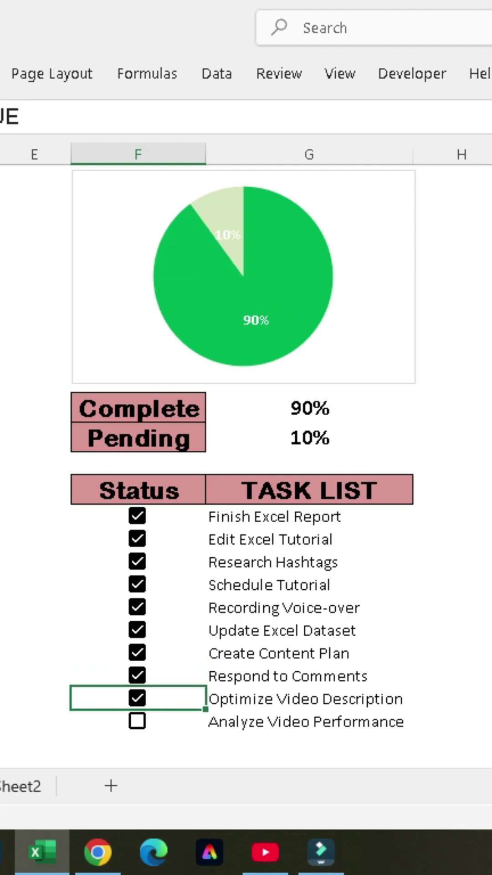
Add checkboxes to all ten Status cells F15:F24.
key("shift+Down")
key("shift+Down")
key("shift+Down")
key("shift+Down")
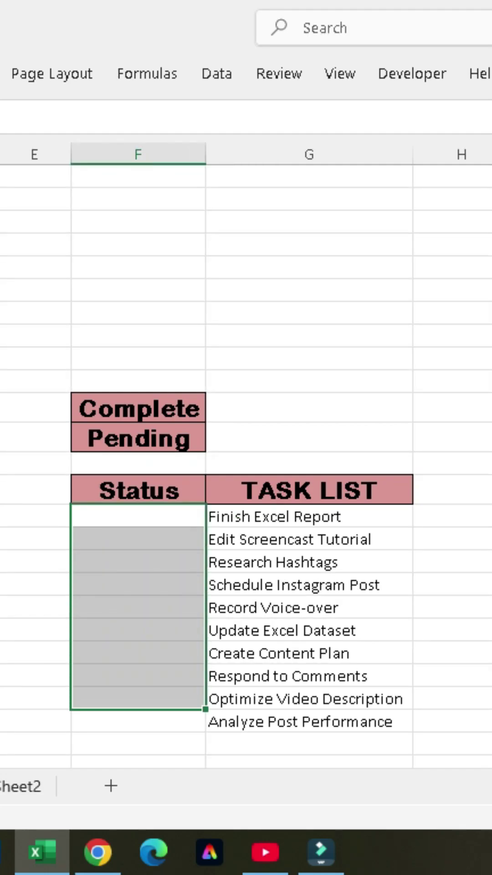
key("shift+Down")
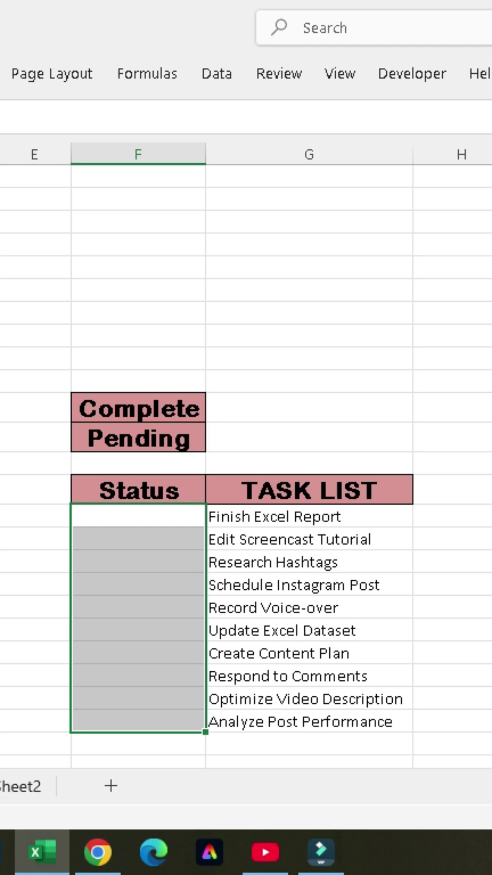
key("ctrl+v")
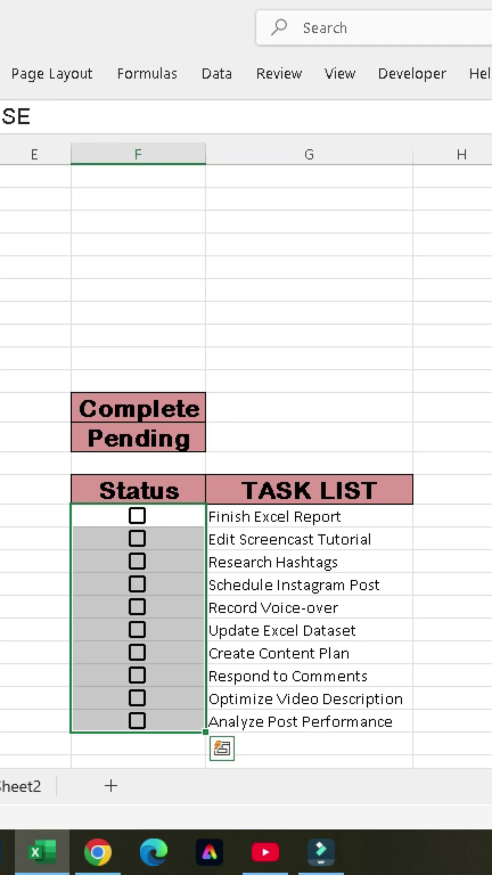
Enter =COUNTIFS(F15:F24,TRUE)/COUNTA(F15:F24) in the cell beside Complete.
key("Escape")
left_click(309, 408)
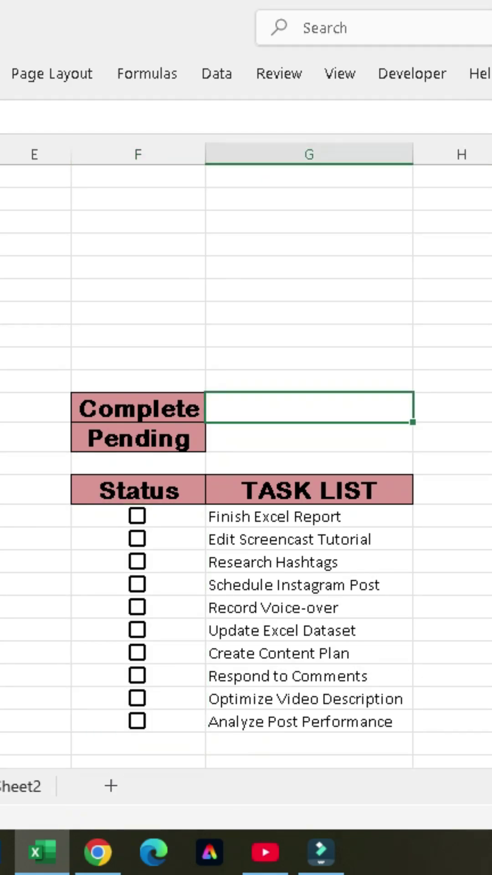
type("=countifs")
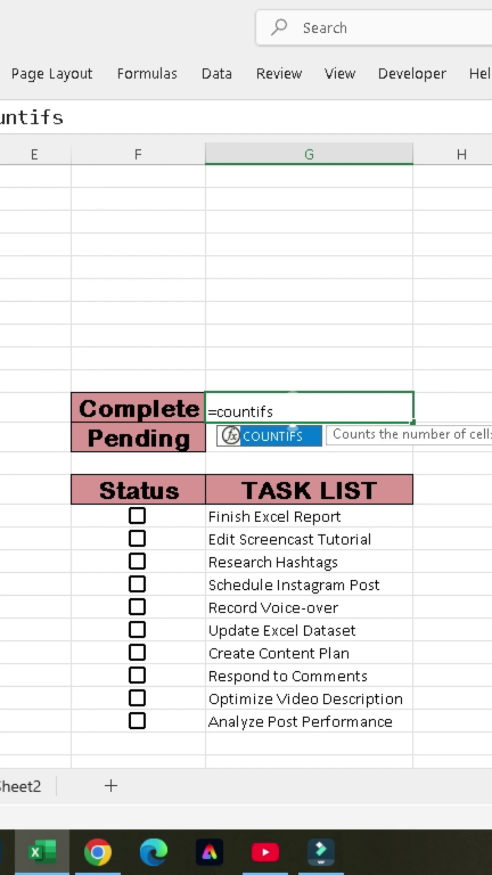
key("Tab")
left_click_drag(137, 515, 137, 721)
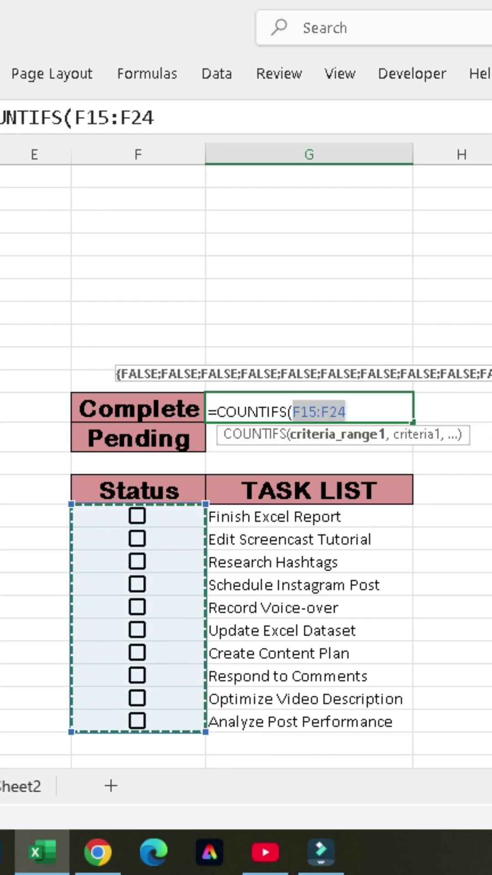
type(",true)/")
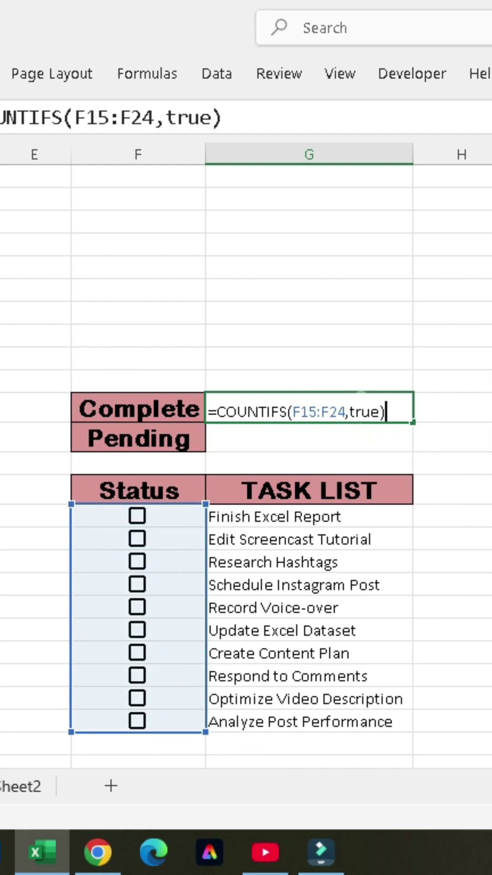
type("c")
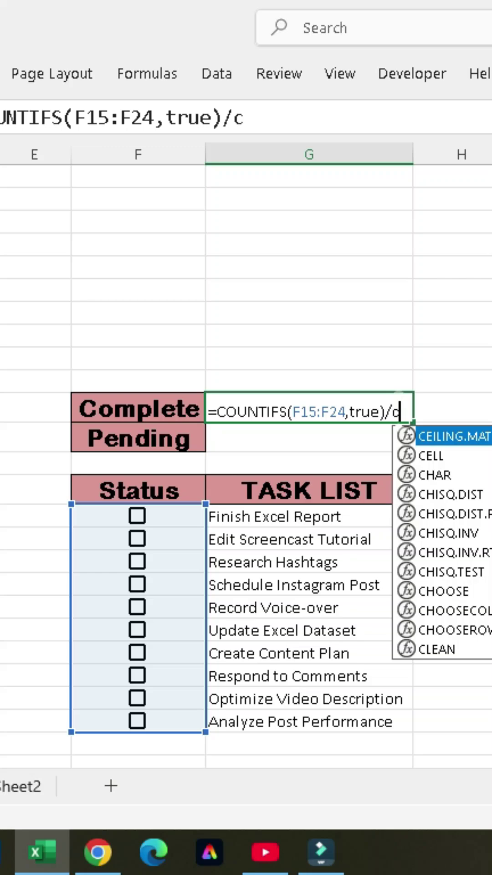
type("ounta")
key("Tab")
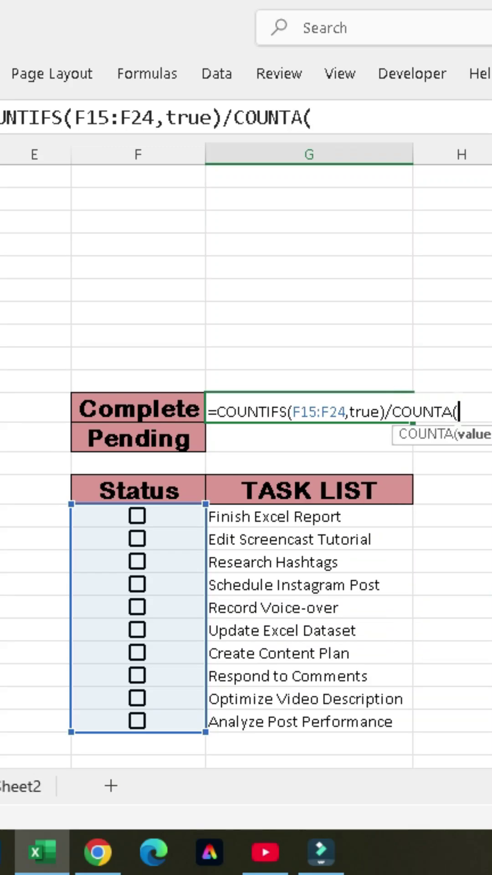
left_click_drag(137, 515, 137, 720)
type(")")
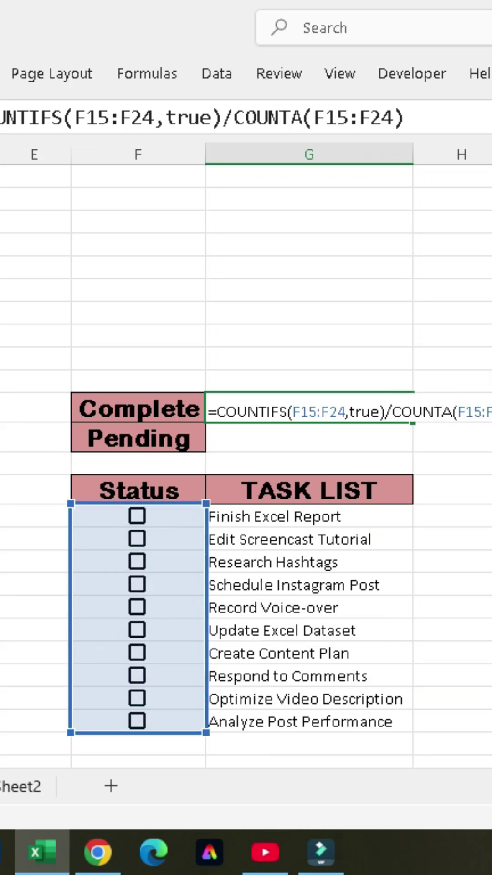
key("Return")
Format the Complete and Pending value cells as centred, bold, size 16 percentages.
left_click_drag(309, 409, 309, 438)
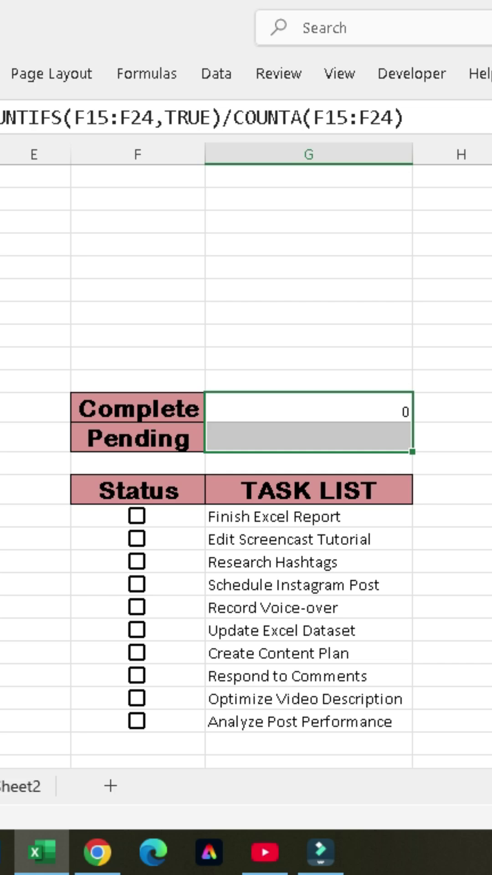
right_click(285, 424)
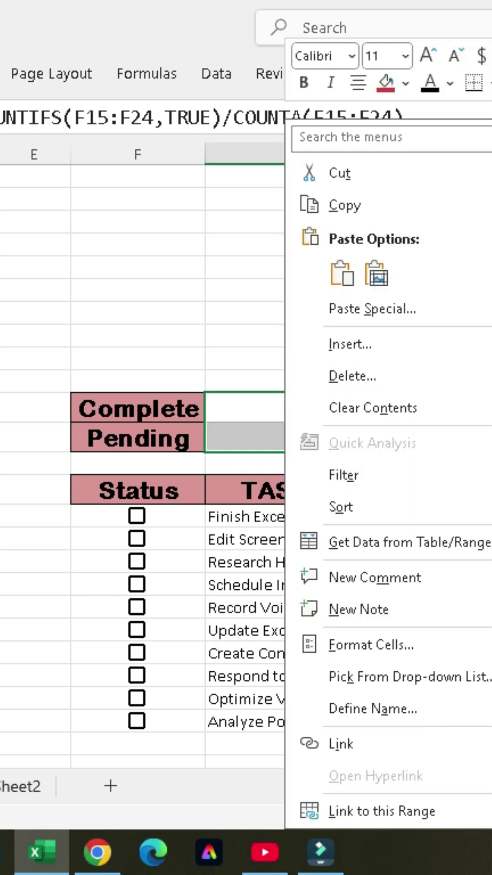
key("Escape")
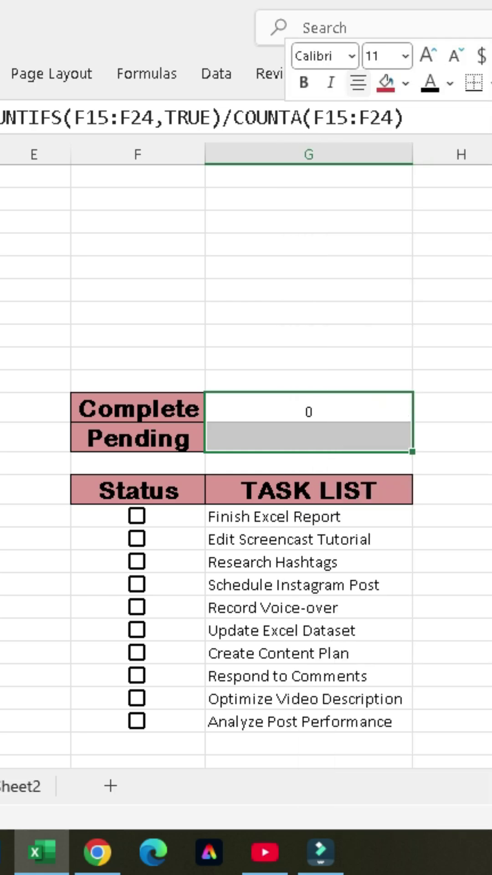
key("ctrl+b")
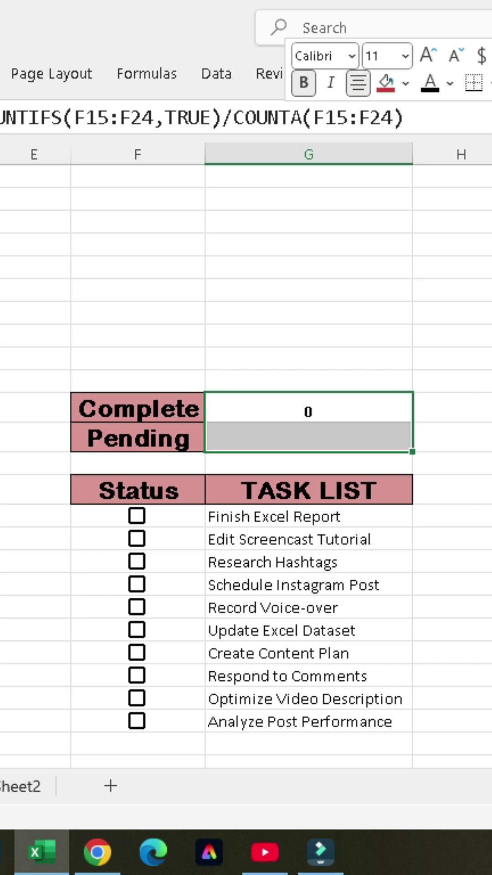
key("ctrl+shift+period")
key("ctrl+shift+period")
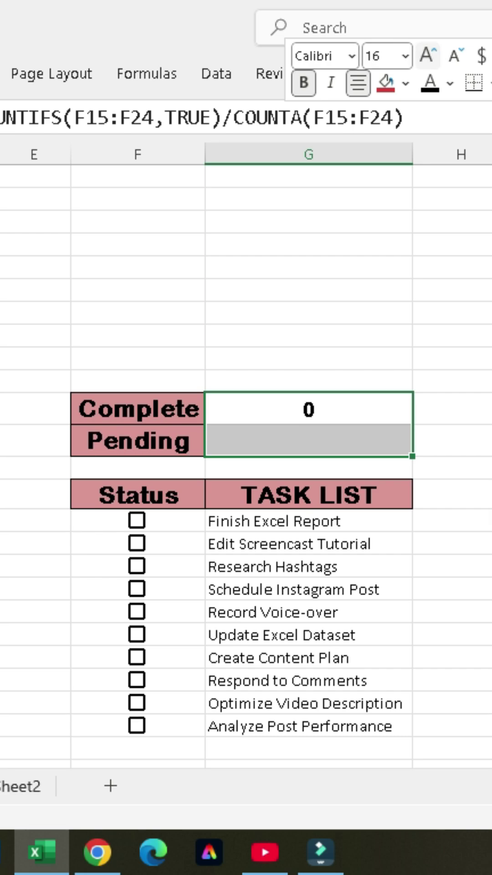
key("ctrl+shift+5")
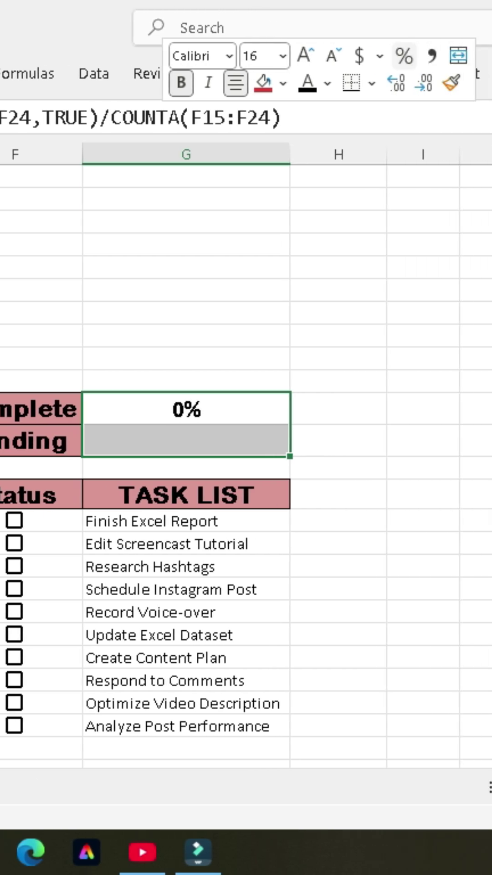
left_click(309, 336)
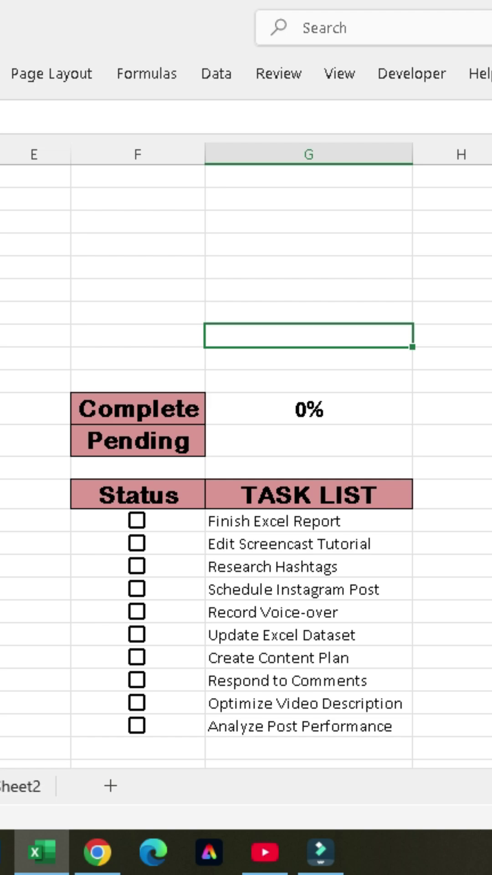
Enter a Pending formula that references the Complete value above it.
left_click(309, 440)
type("=1-")
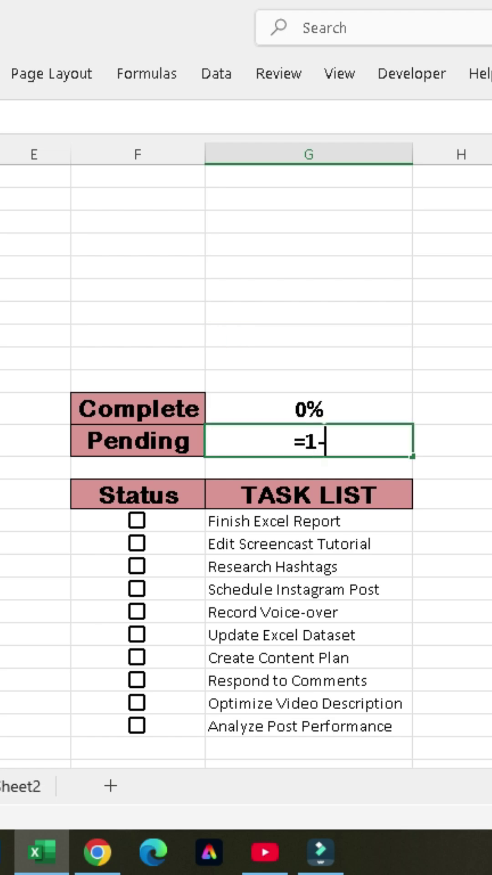
key("Up")
key("Return")
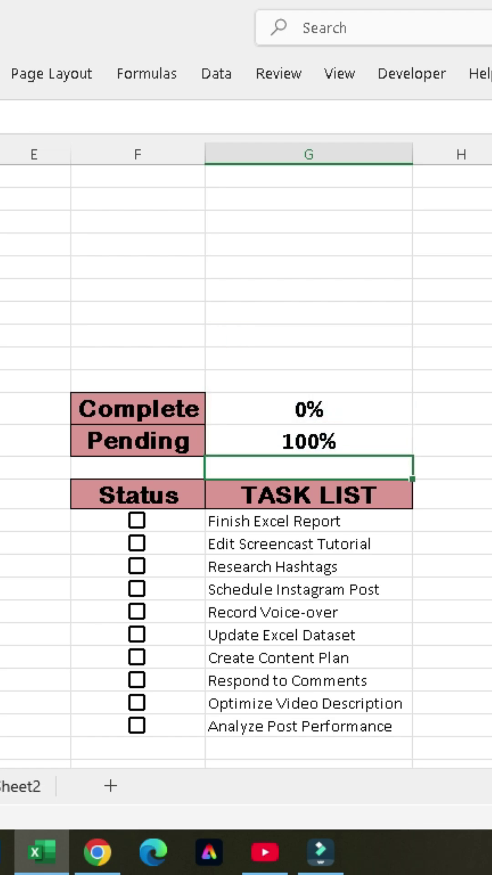
Tick the first four tasks, ending at Schedule Instagram Post, then select both percentage cells.
key("Left")
key("Down")
key("space")
key("Down")
key("space")
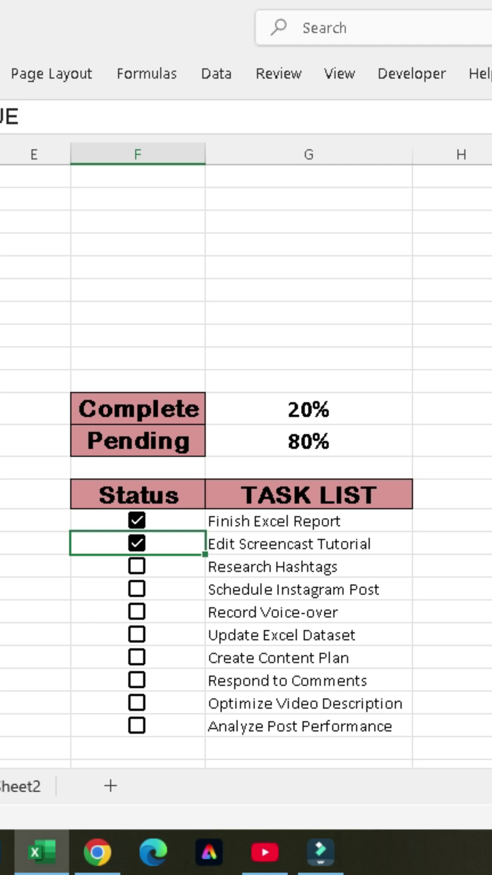
key("Down")
key("space")
key("Down")
key("space")
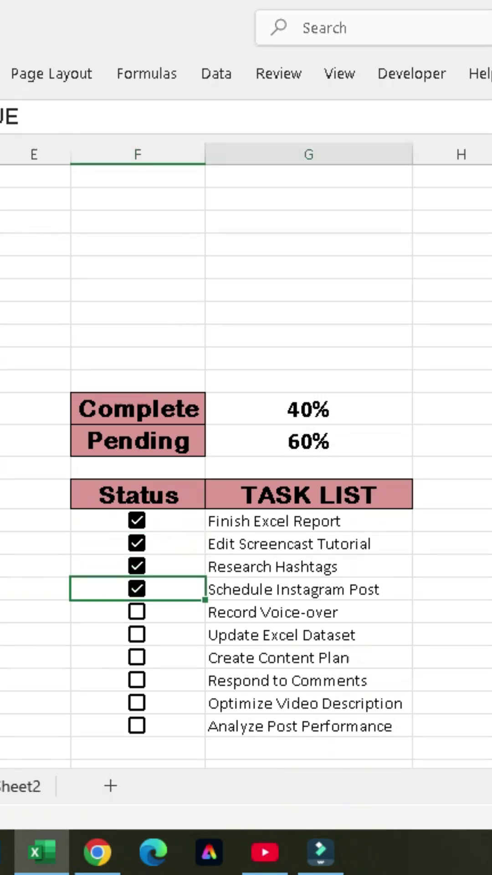
key("Right")
key("Up")
key("Up")
key("Up")
key("shift+Down")
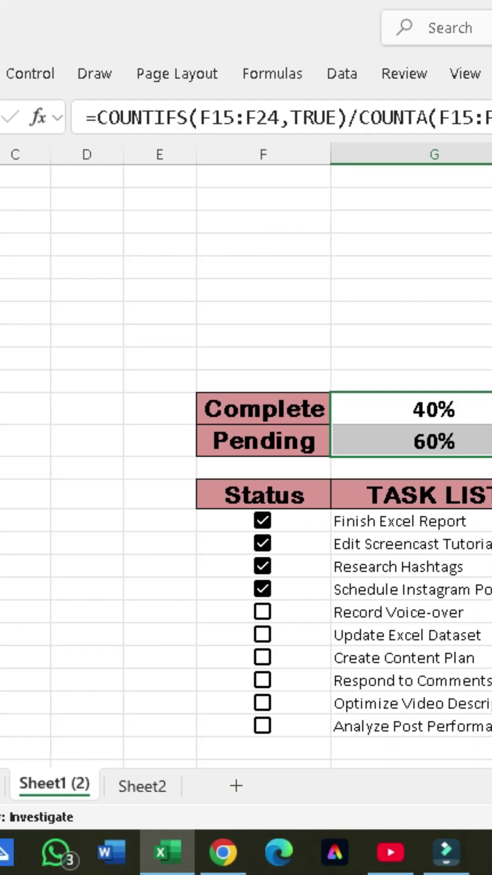
Insert a 2-D pie chart of the percentages, then move and shrink it above the Status header.
key("alt+n")
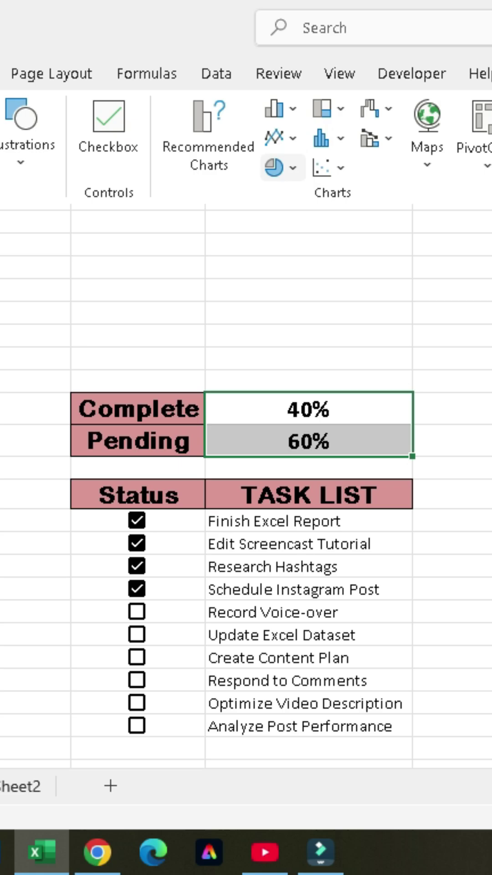
key("q")
key("Down")
key("Return")
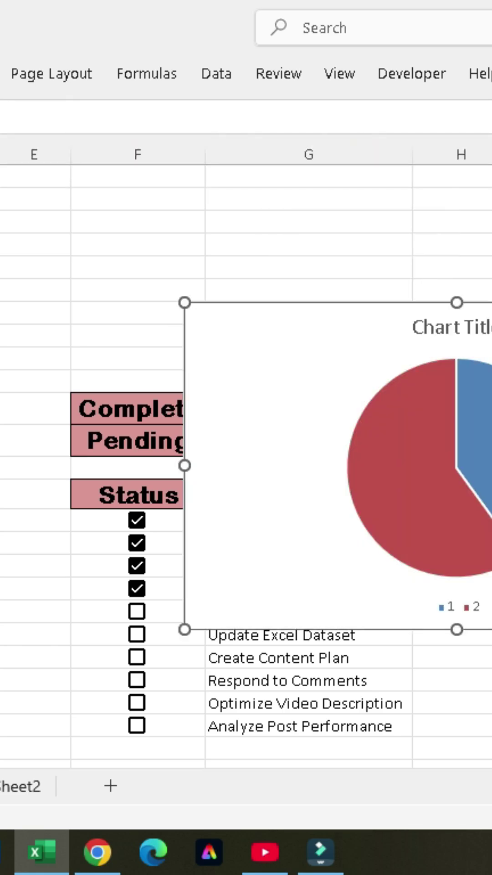
left_click_drag(273, 328, 150, 190)
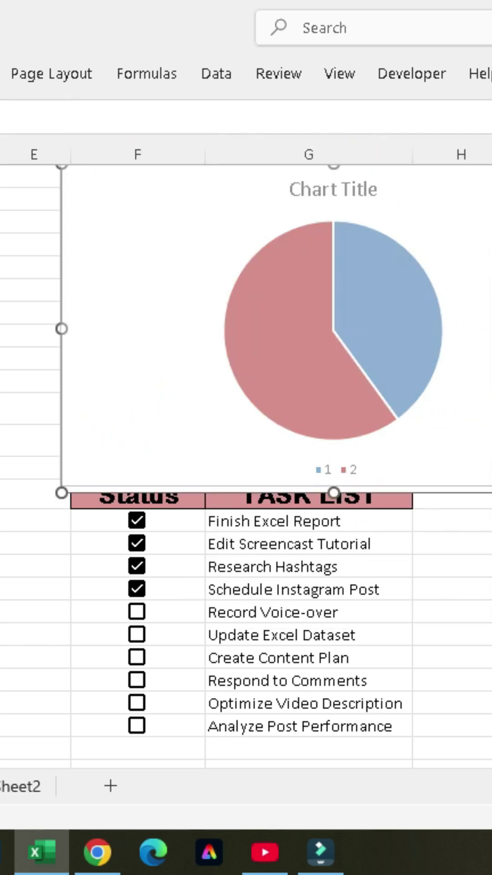
mouse_move(334, 491)
left_mouse_down()
mouse_move(333, 370)
mouse_move(334, 384)
left_mouse_up()
Remove the chart title and legend, then narrow the chart to span columns F and G.
left_click(327, 209)
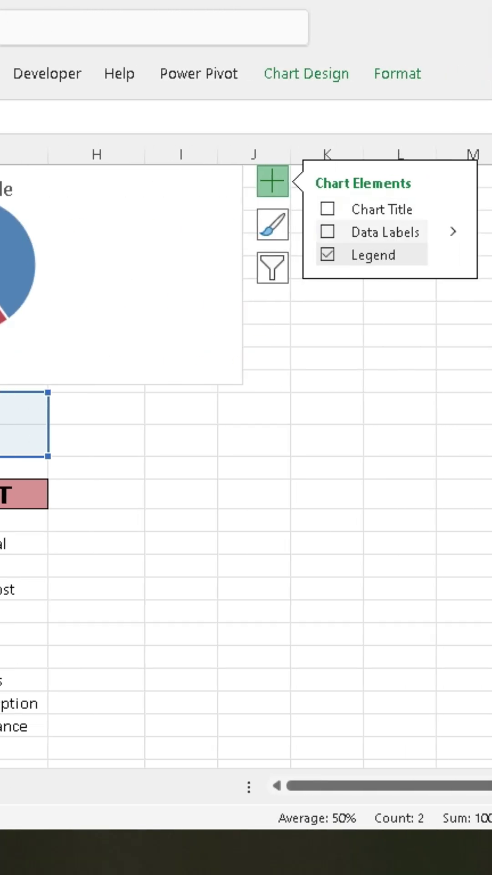
left_click(328, 255)
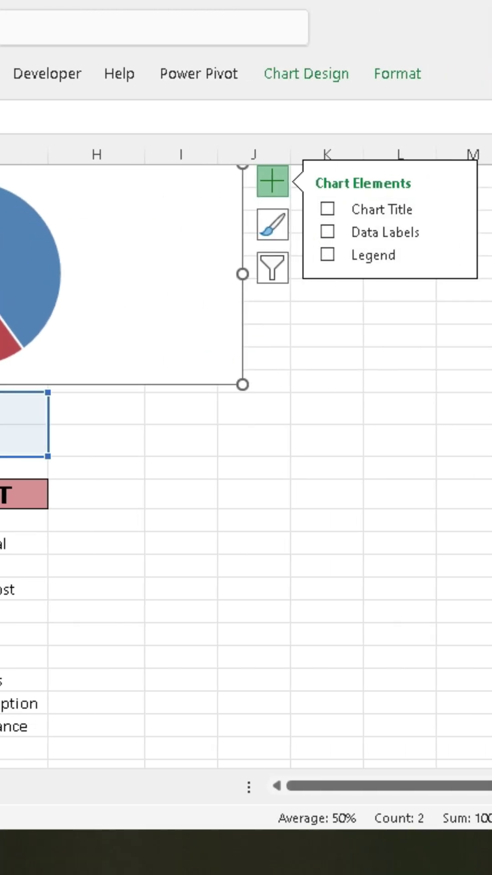
key("Escape")
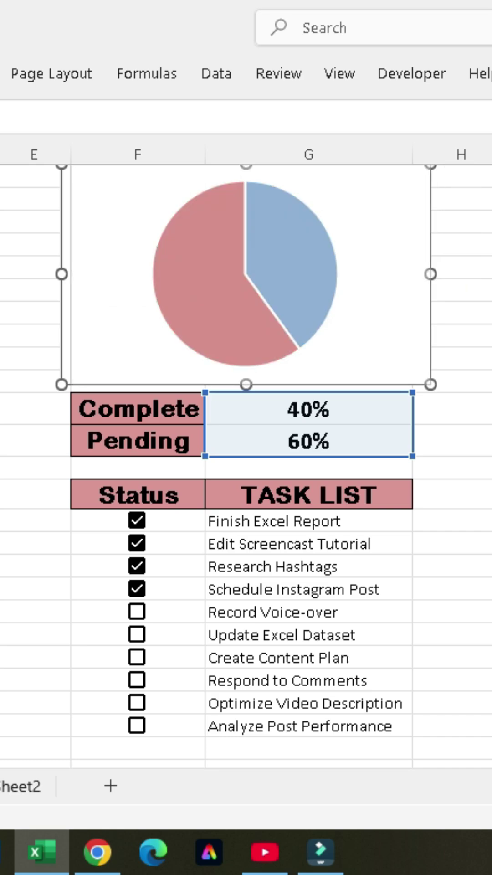
left_click_drag(61, 273, 71, 274)
left_click_drag(431, 274, 412, 273)
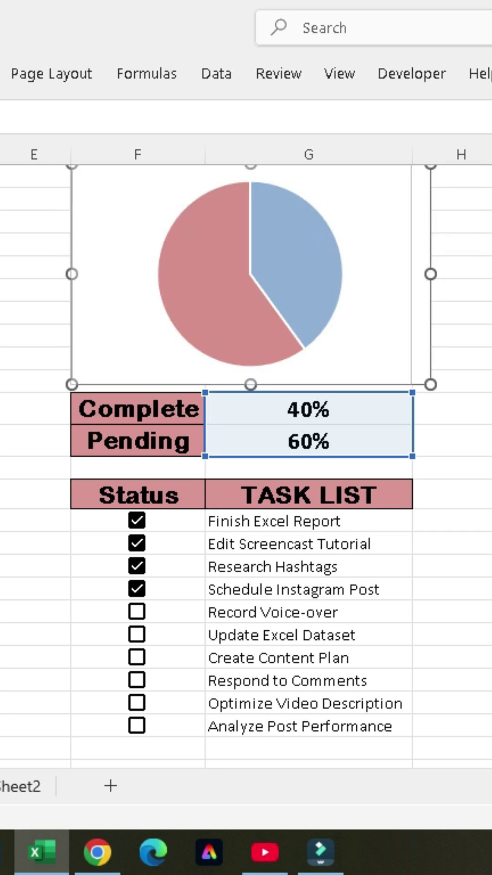
key("Escape")
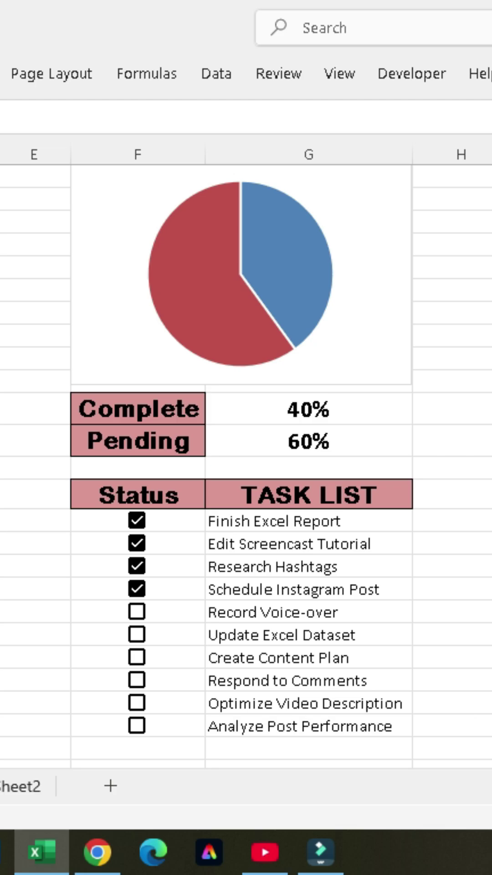
Set the pie slices' outline to No Outline.
left_click(260, 355)
right_click(259, 355)
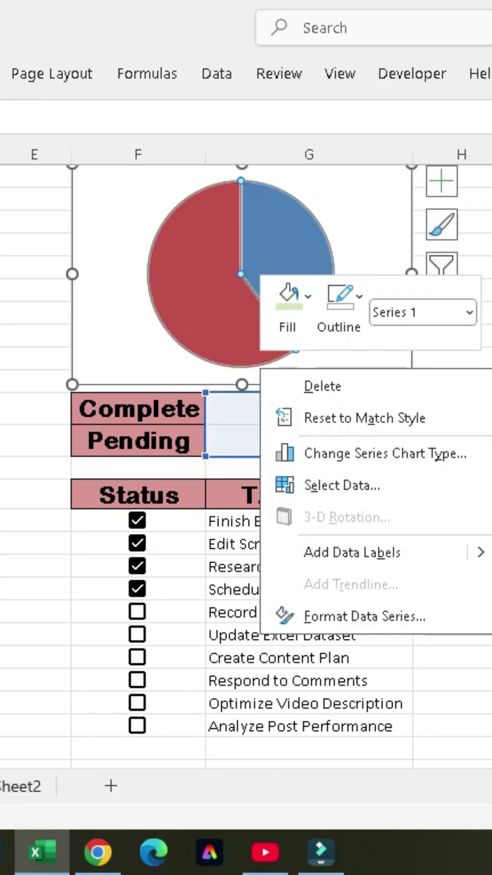
left_click(340, 312)
scroll(403, 478, "down", 2)
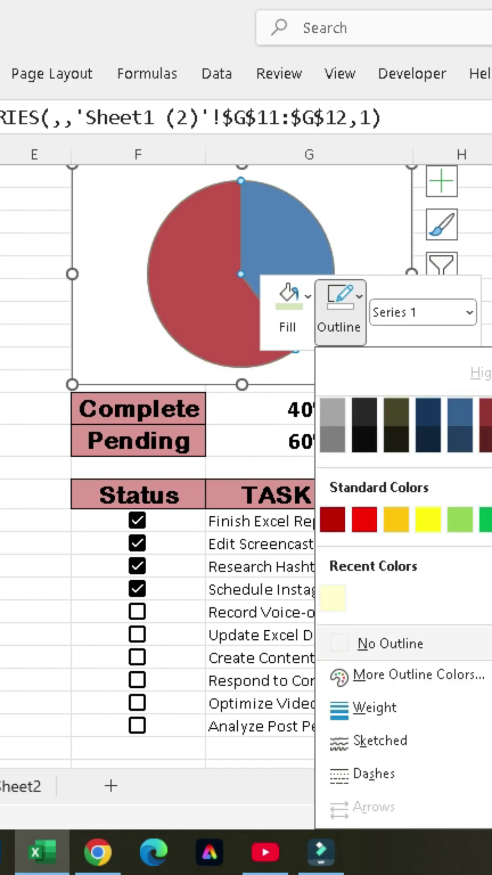
left_click(362, 693)
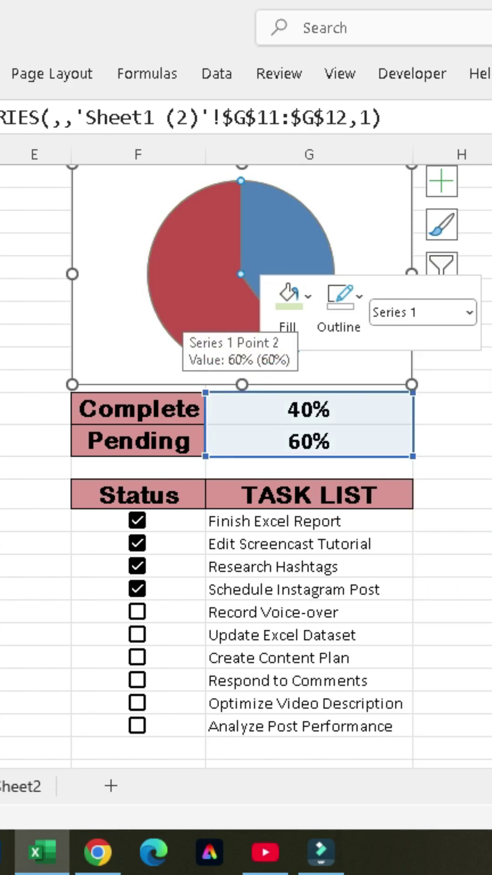
left_click(216, 311)
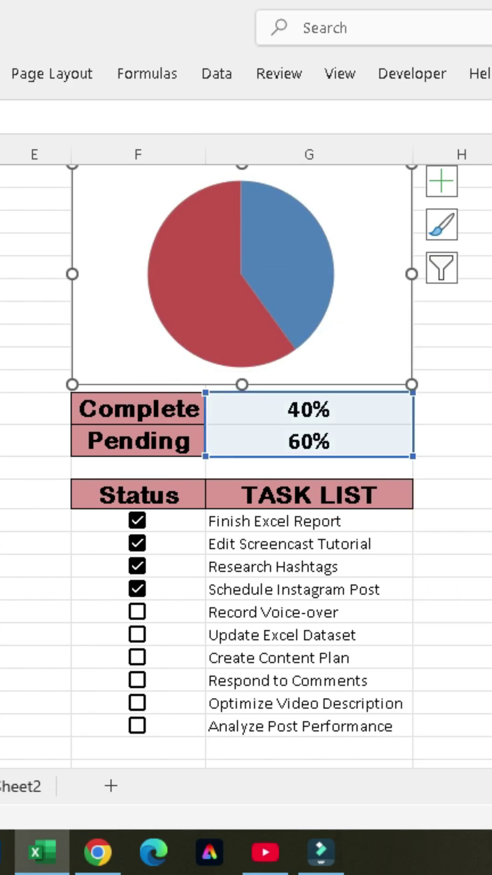
Fill the Pending slice light pink and the Complete slice dark green.
right_click(216, 311)
left_click(243, 253)
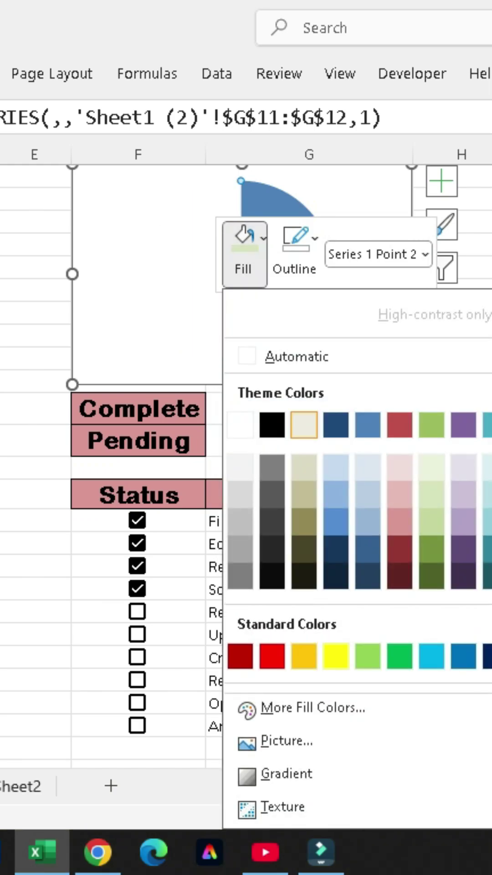
left_click(400, 466)
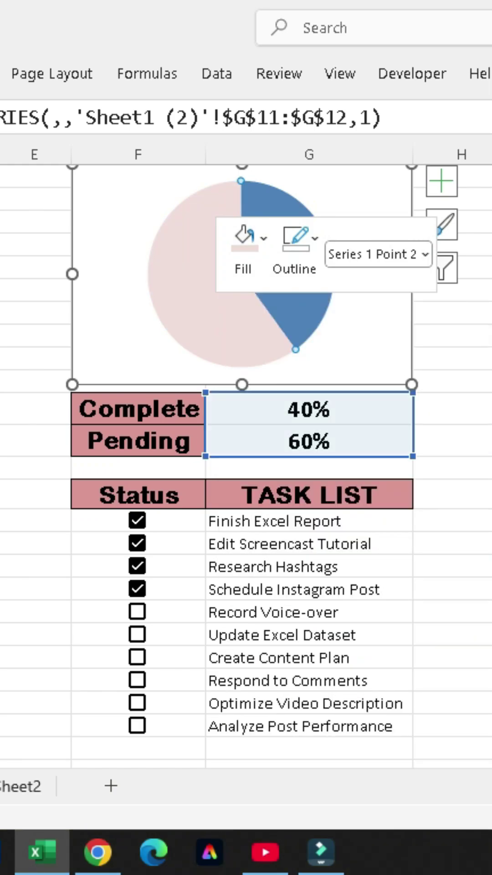
left_click(301, 274)
right_click(301, 273)
left_click(331, 222)
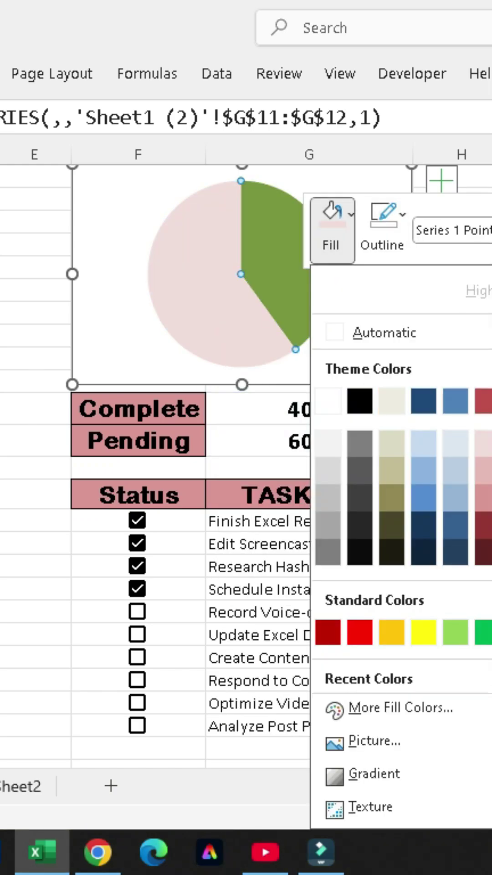
left_click(486, 525)
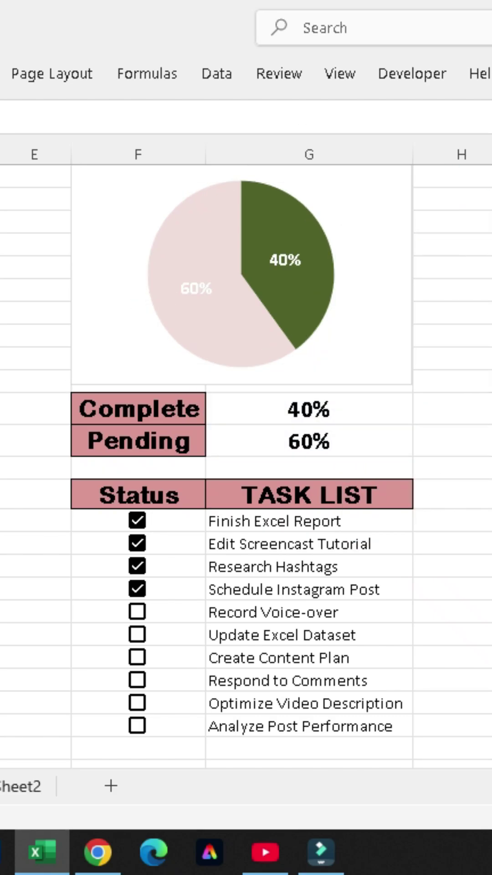
Tick Record Voice-over, Update Excel Dataset, Create Content Plan and Respond to Comments, reaching 80% Complete.
key("space")
key("Down")
key("space")
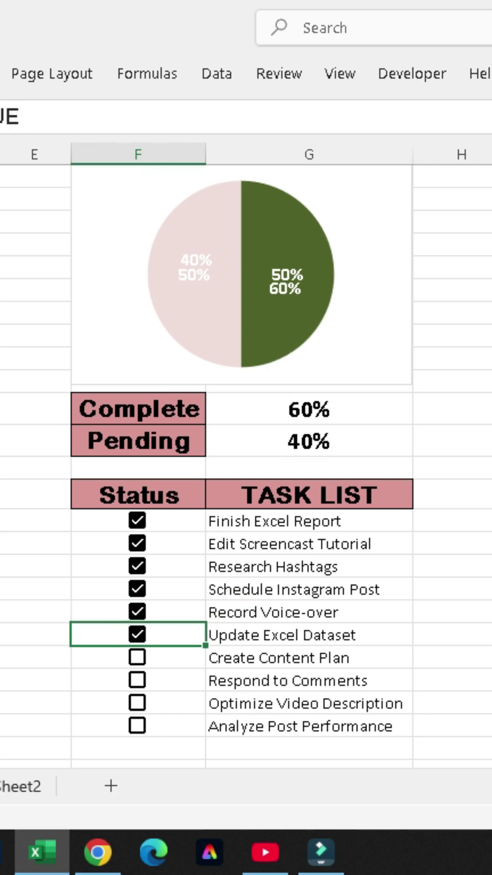
key("Down")
key("space")
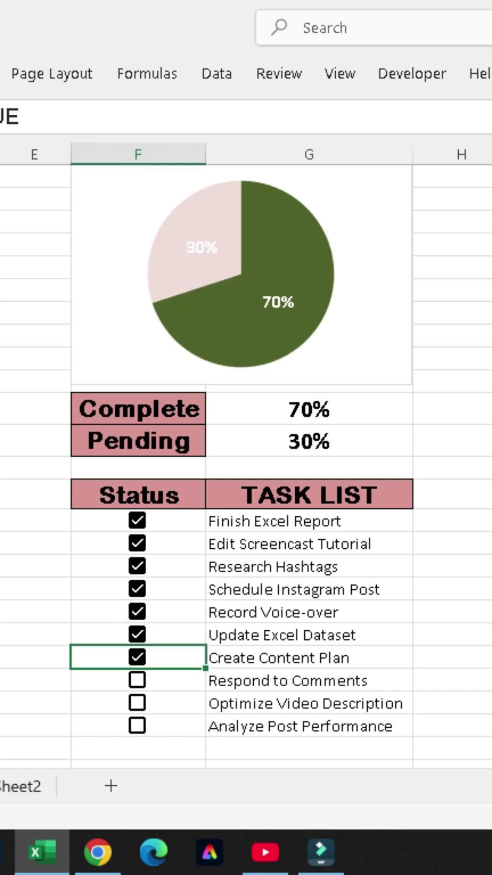
key("Down")
key("space")
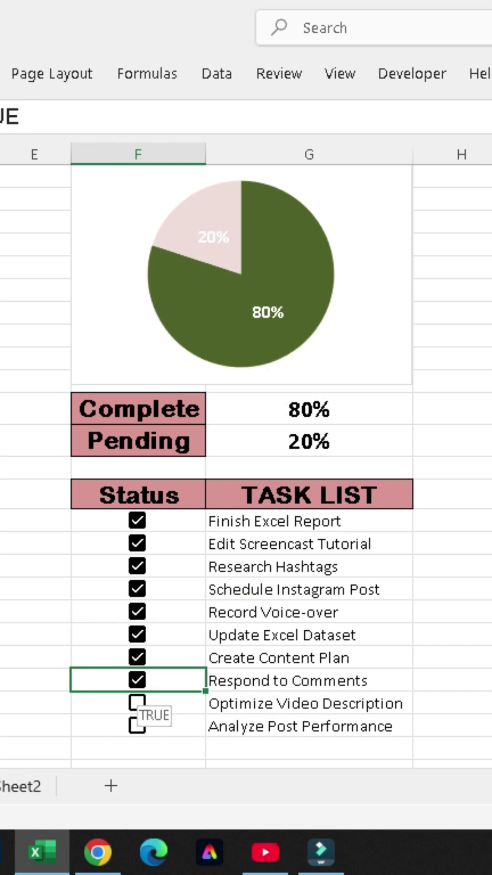